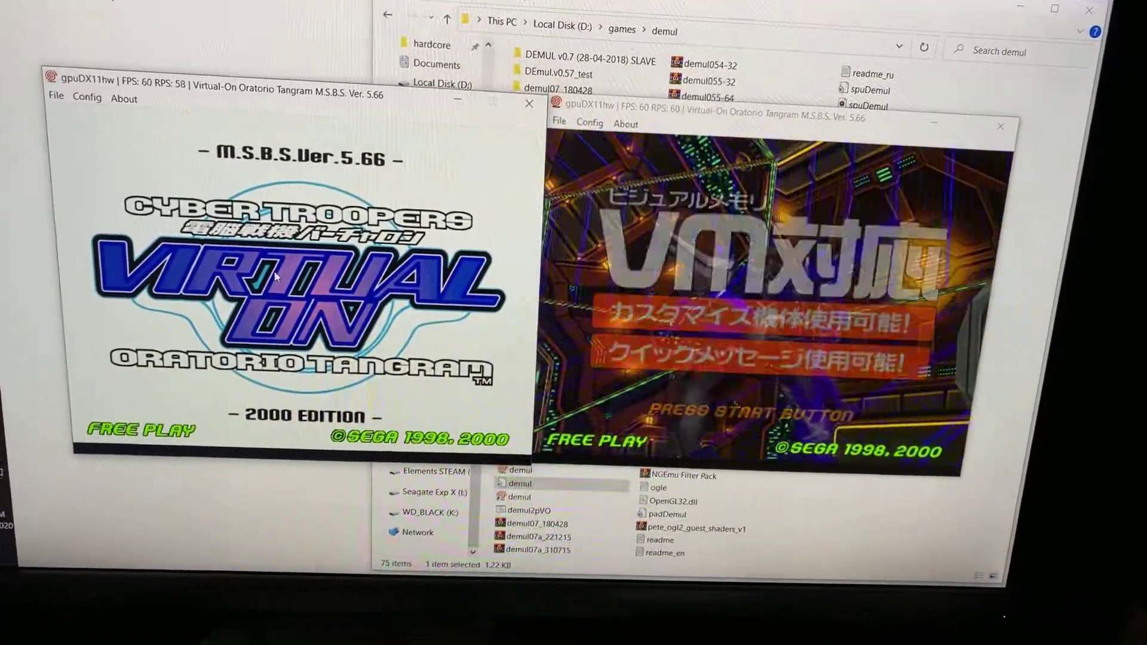
Step: Nudge the left Demul window slightly left, then back right into place
left_click_drag(318, 95, 283, 106)
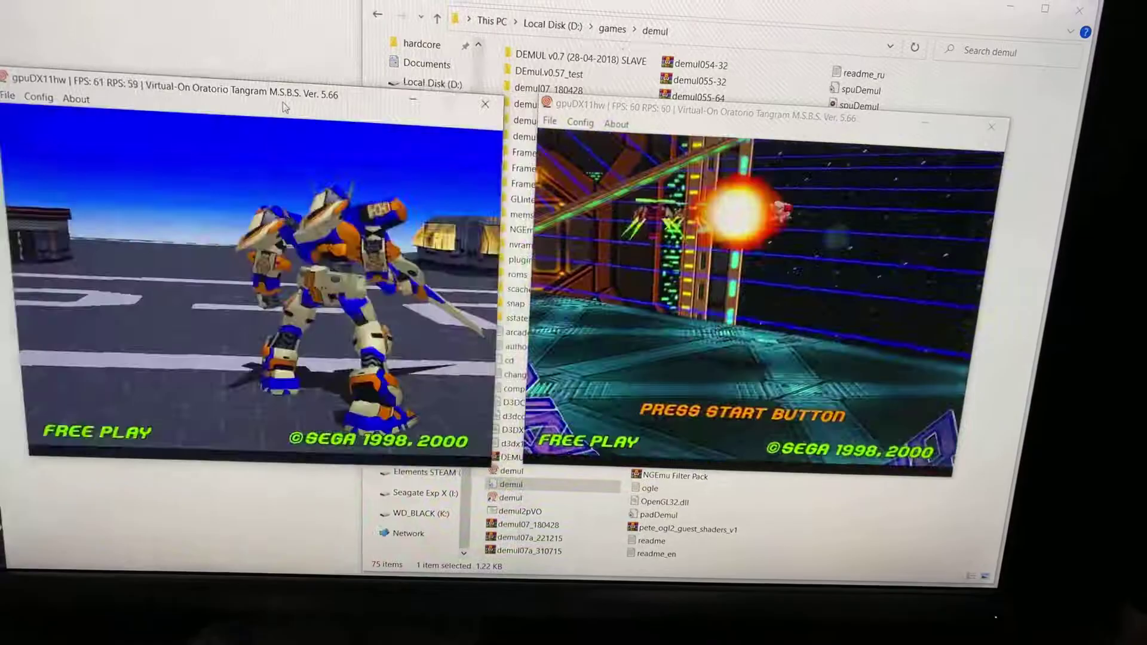
left_click_drag(284, 106, 304, 108)
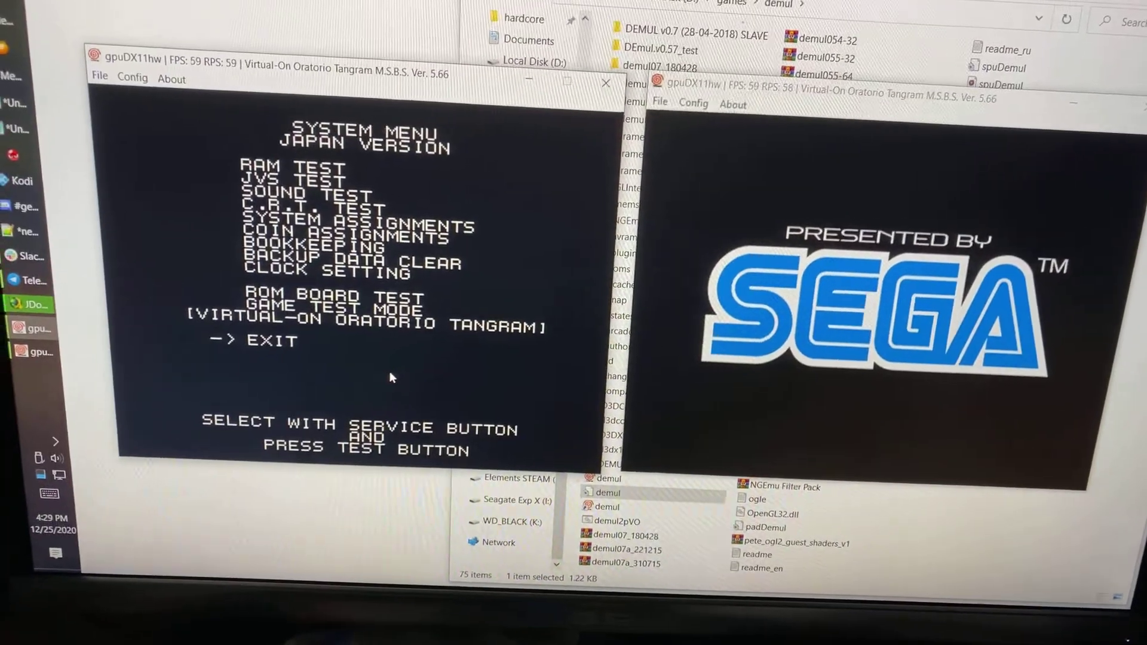
Step: Enter GAME TEST MODE from the left system menu and highlight GAME ASSIGNMENTS
key("9")
key("9")
key("9")
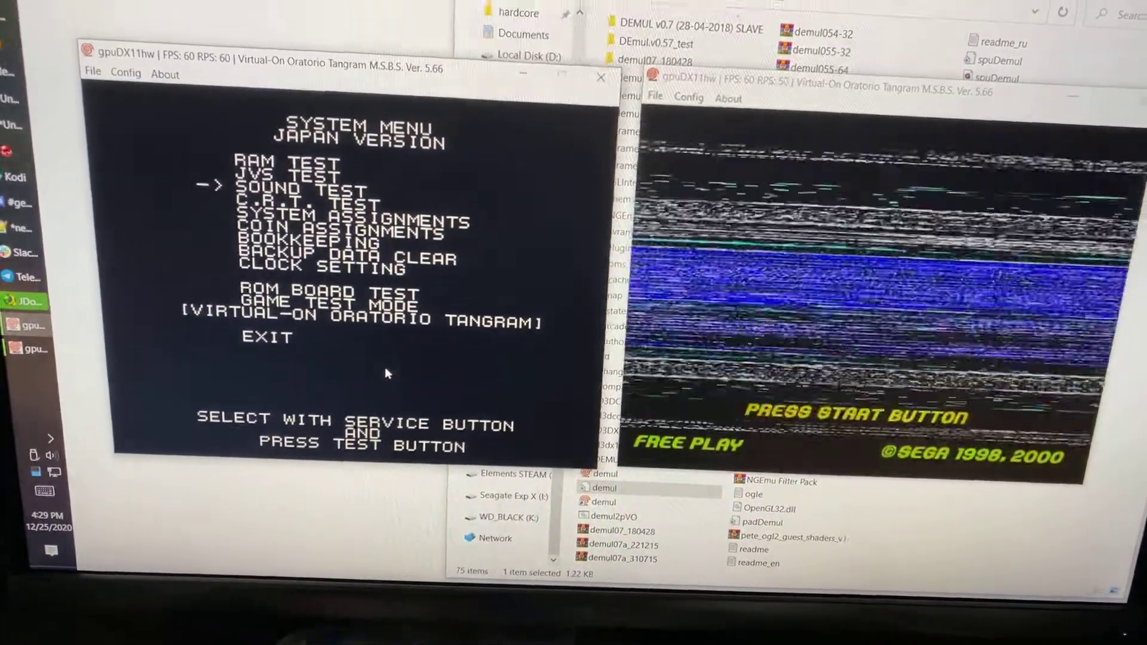
key("9")
key("9")
key("9")
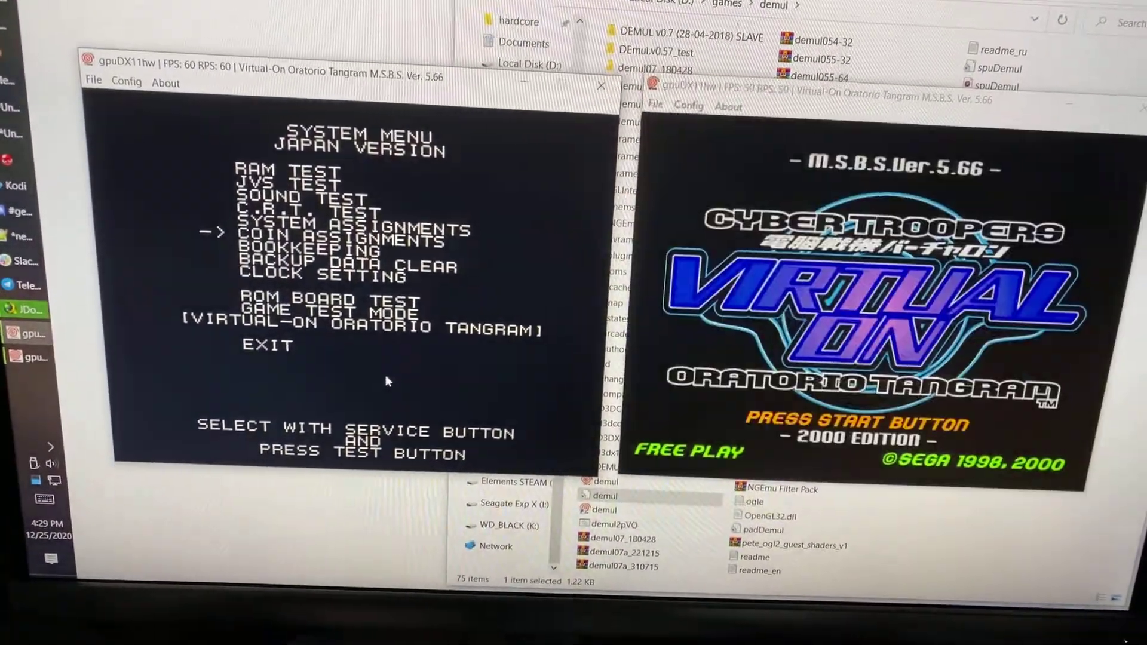
key("9")
key("9")
key("9")
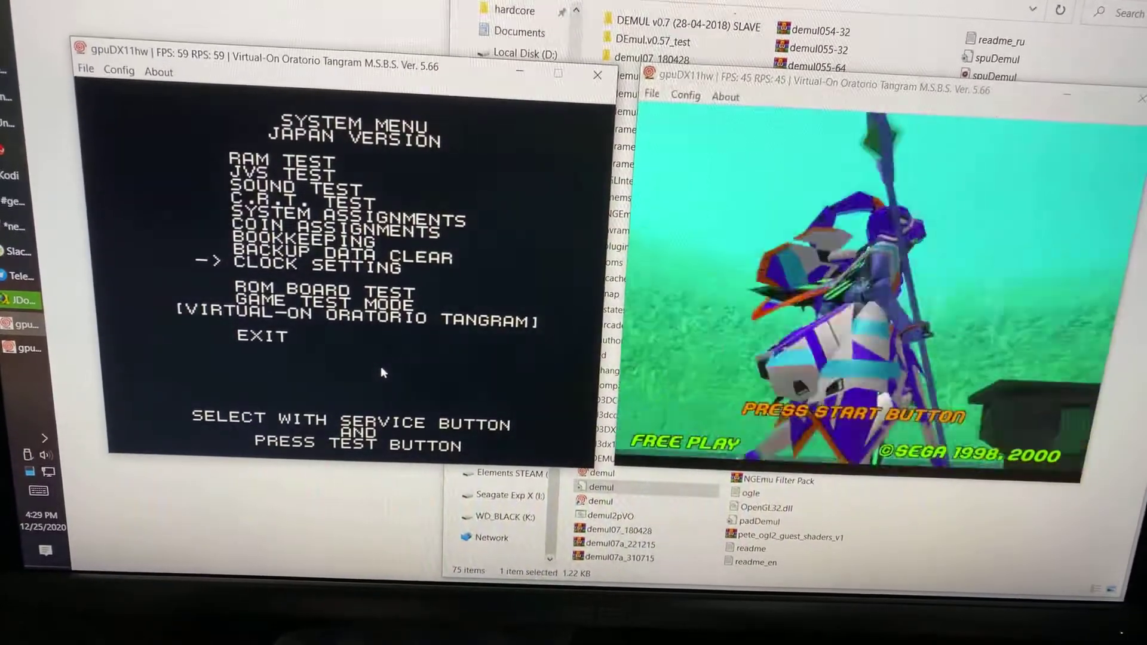
key("9")
key("9")
key("0")
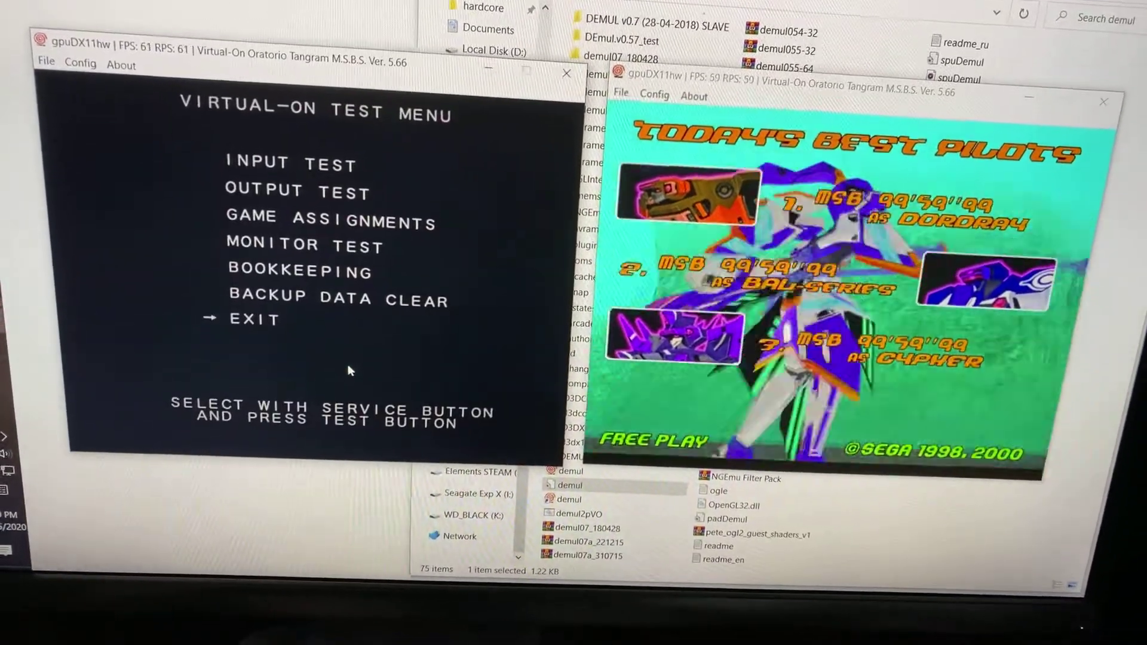
key("9")
key("9")
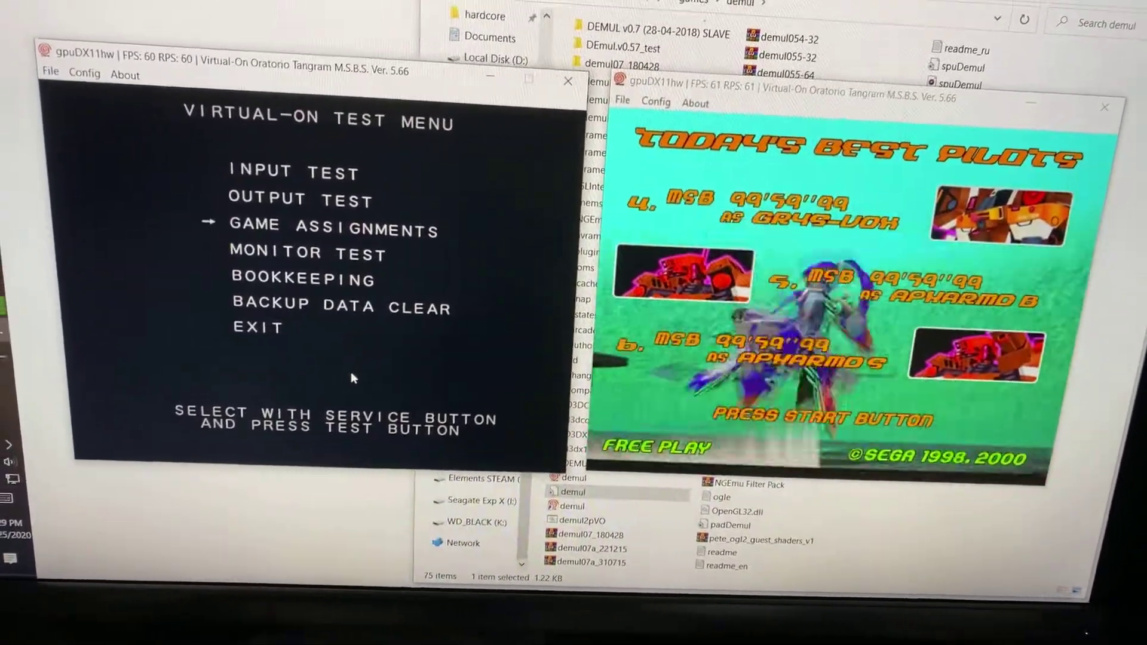
Step: In GAME ASSIGNMENTS, change the left game's COMMUNICATION MODE from NO LINK to MASTER
key("0")
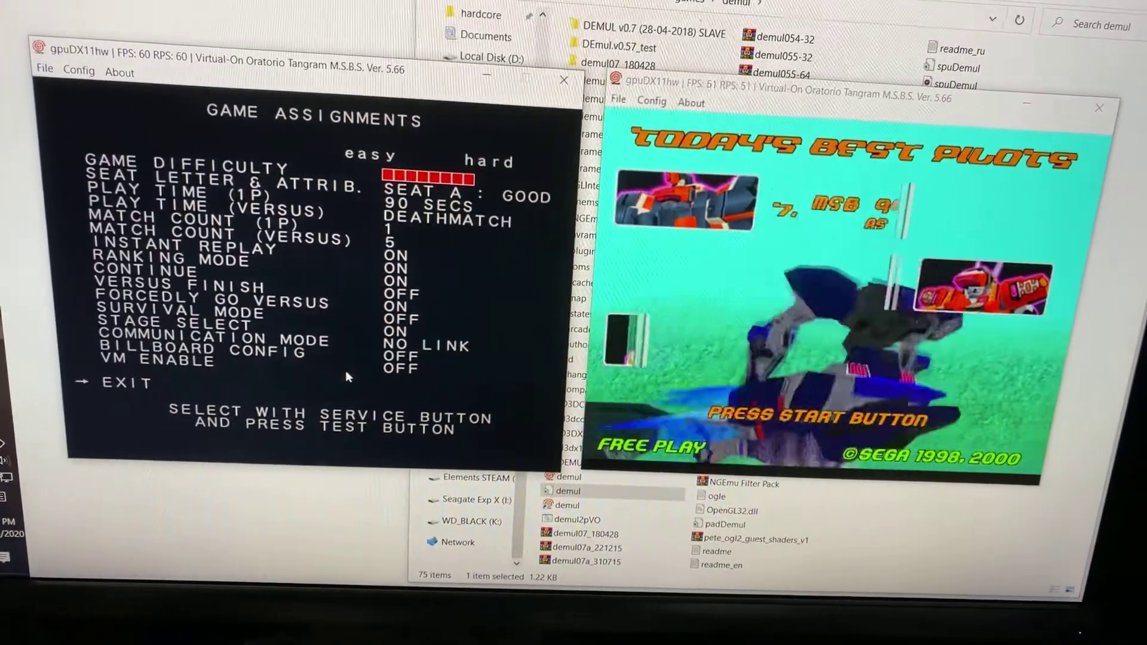
key("9")
key("9")
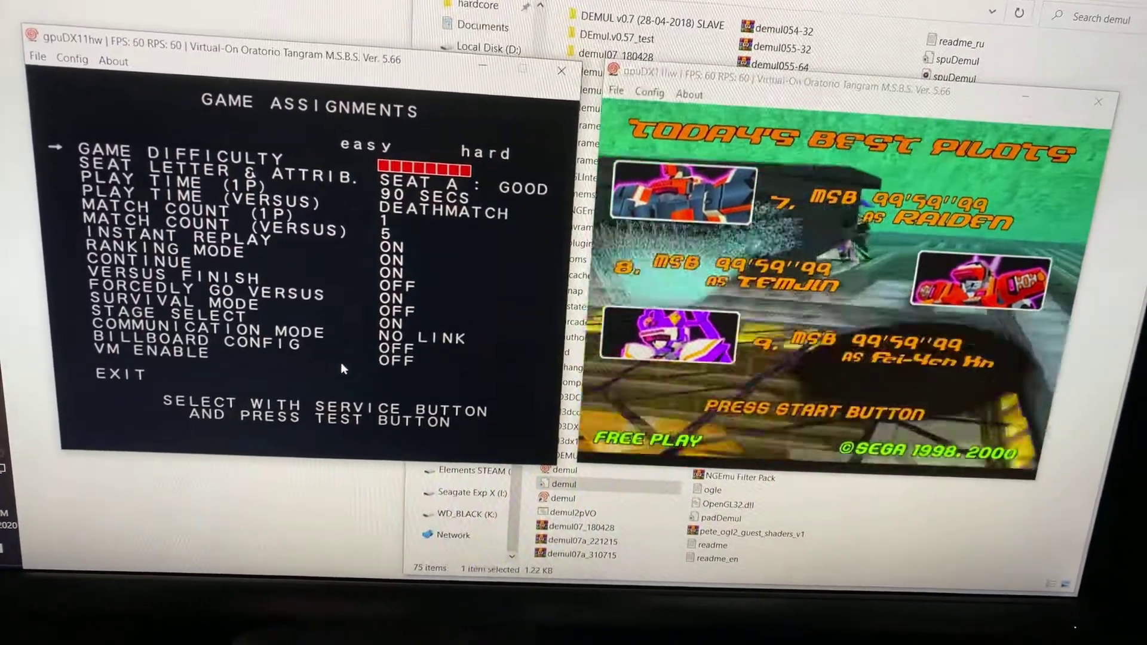
key("9")
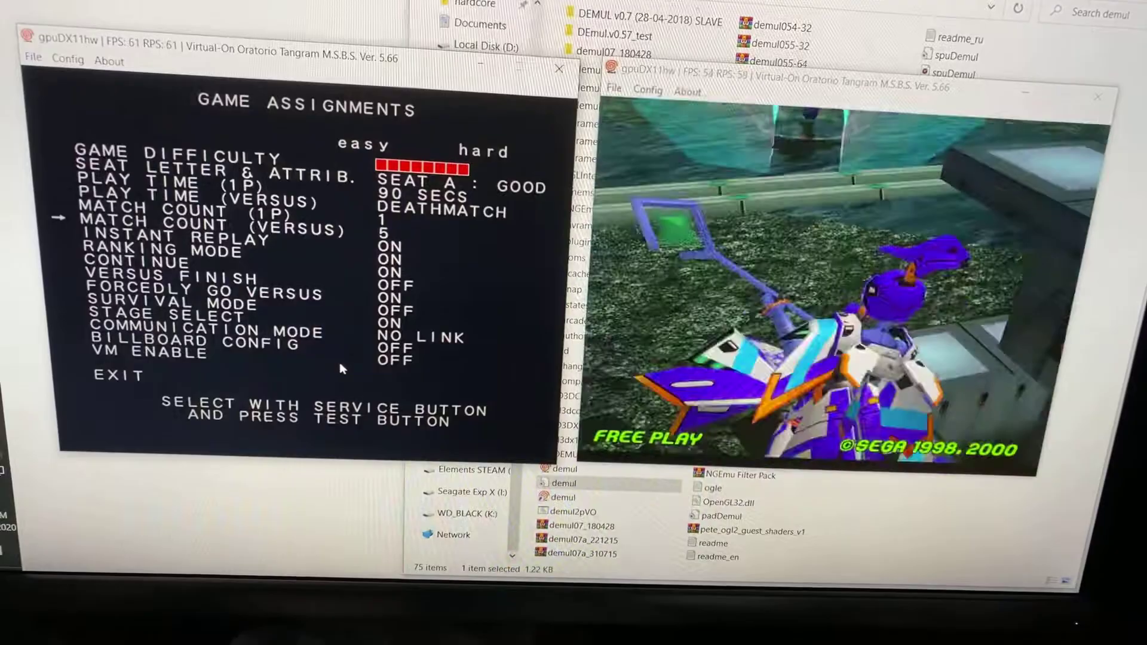
key("9")
key("9")
key("9")
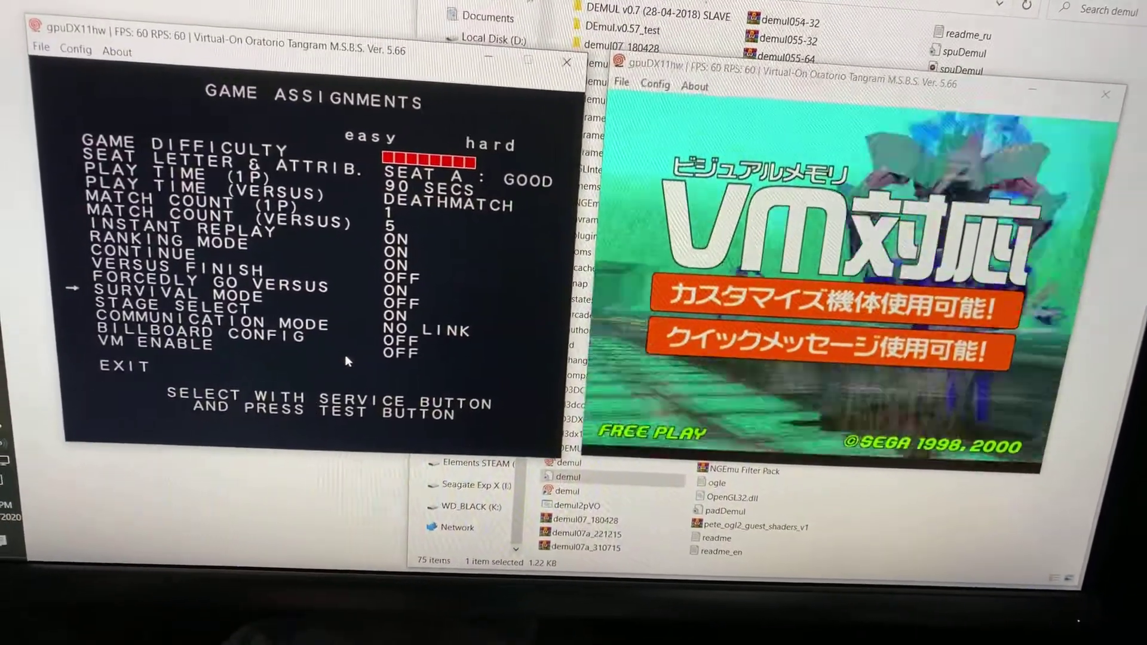
key("9")
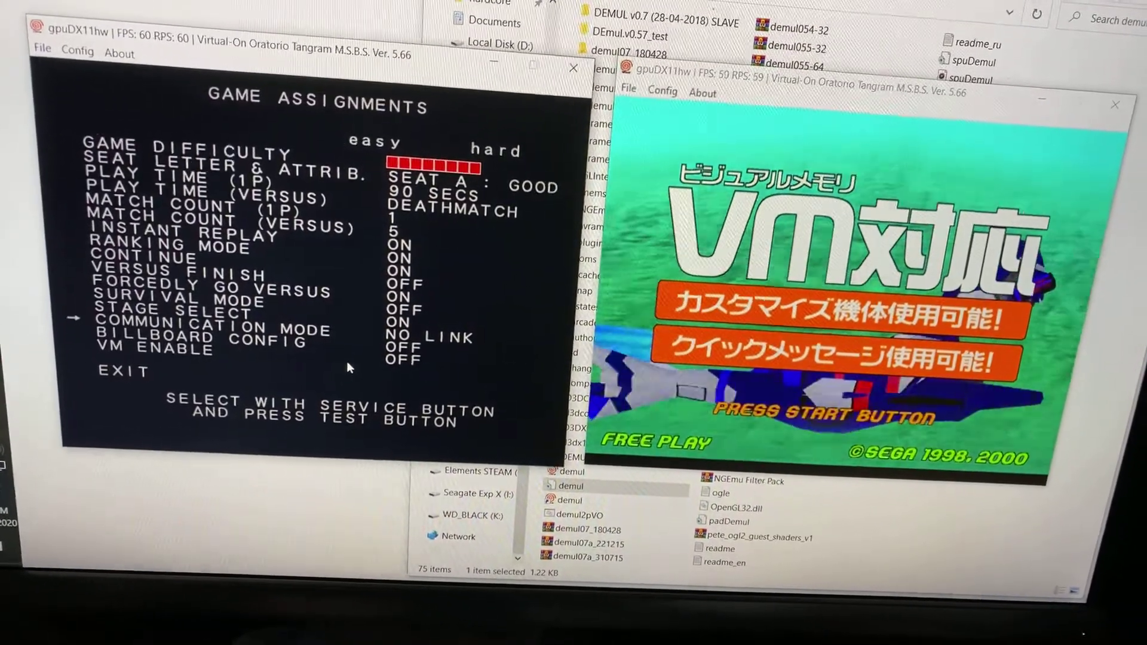
key("0")
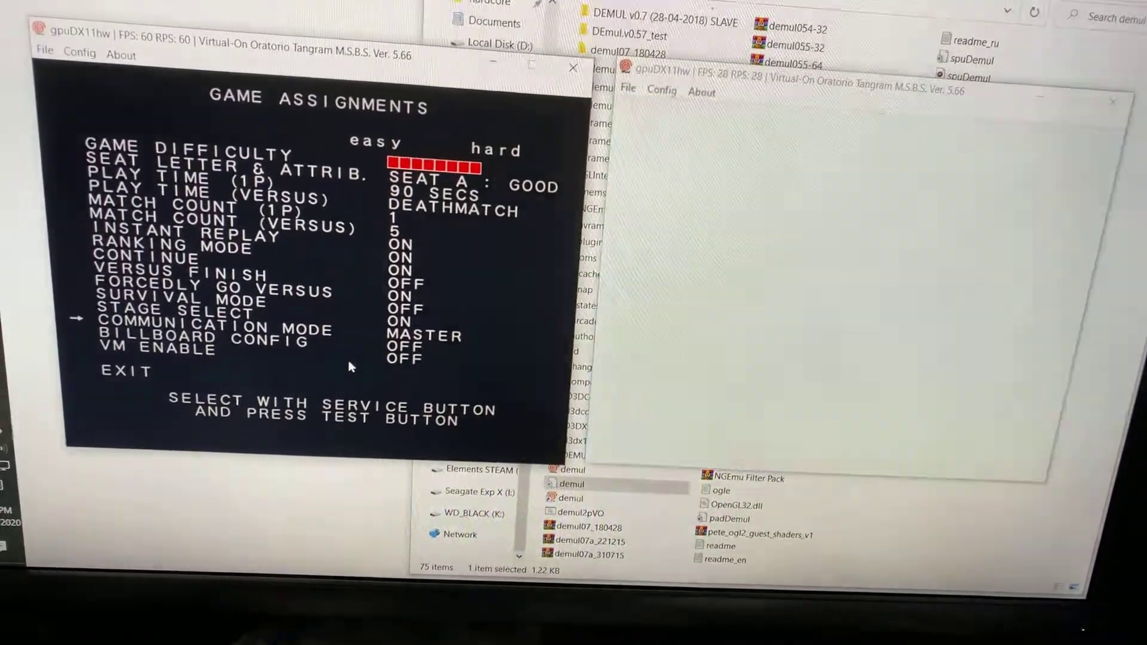
Step: Exit GAME ASSIGNMENTS and the test menu, returning the left game to the system menu
key("9")
key("9")
key("9")
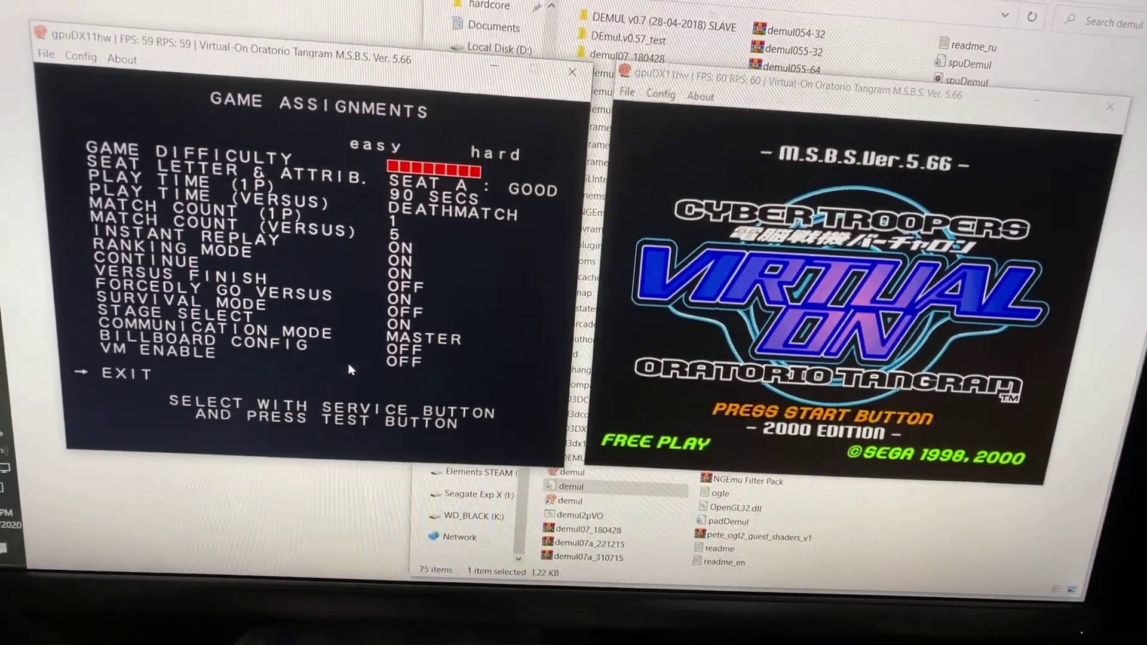
key("0")
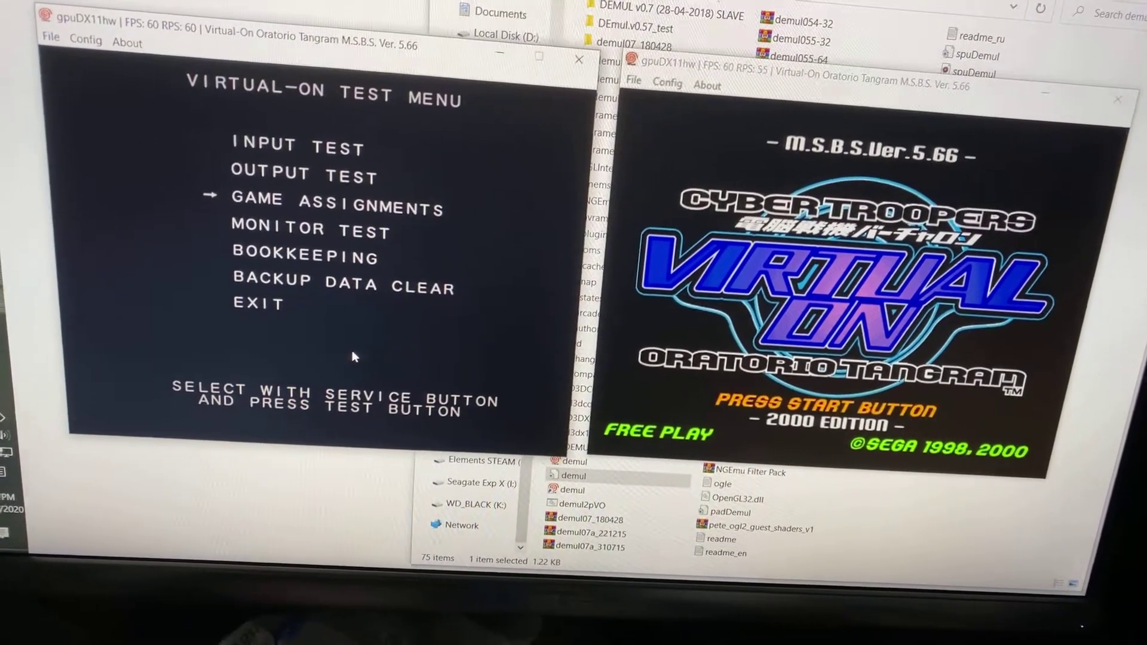
key("9")
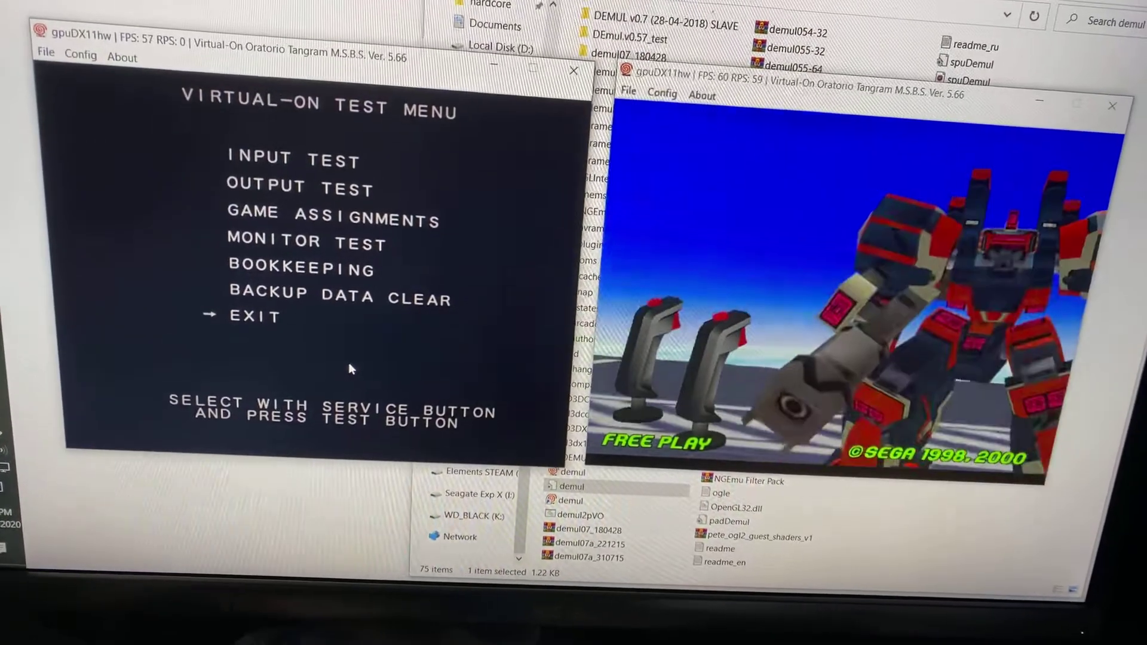
key("0")
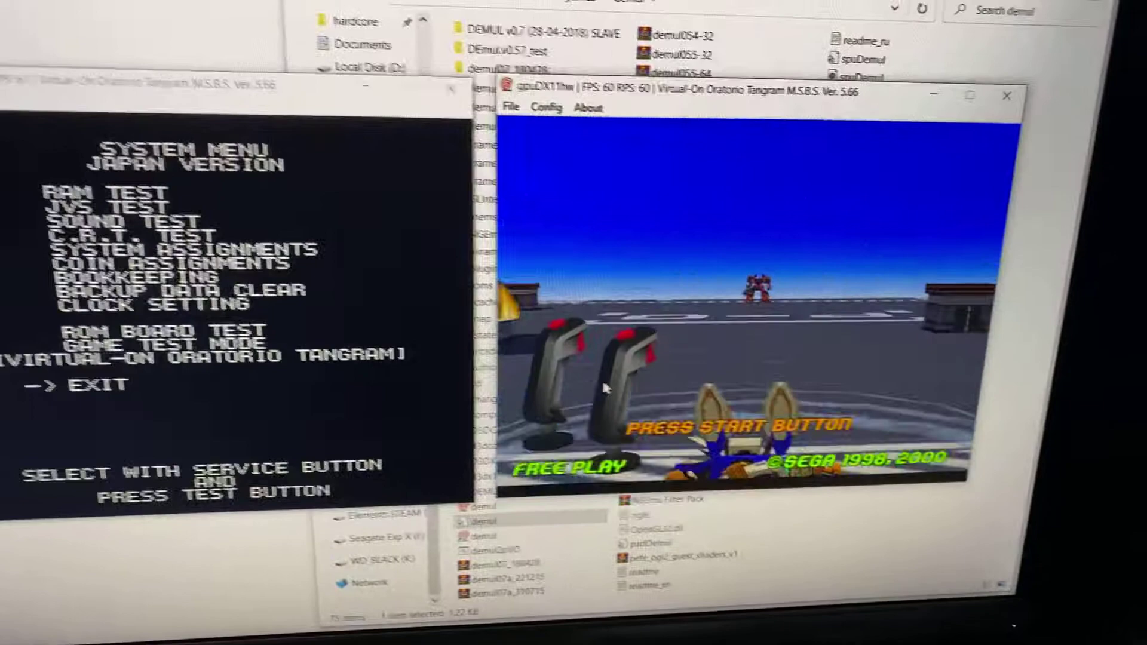
Step: Open the right instance's system menu and enter GAME TEST MODE
key("F2")
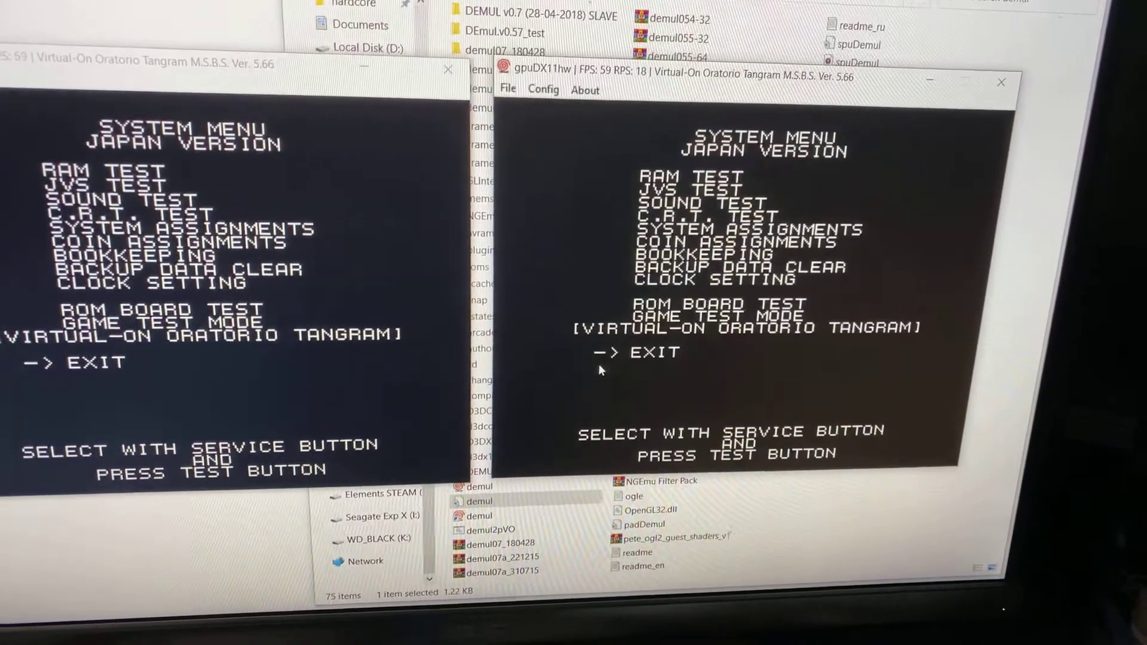
key("F1")
key("F1")
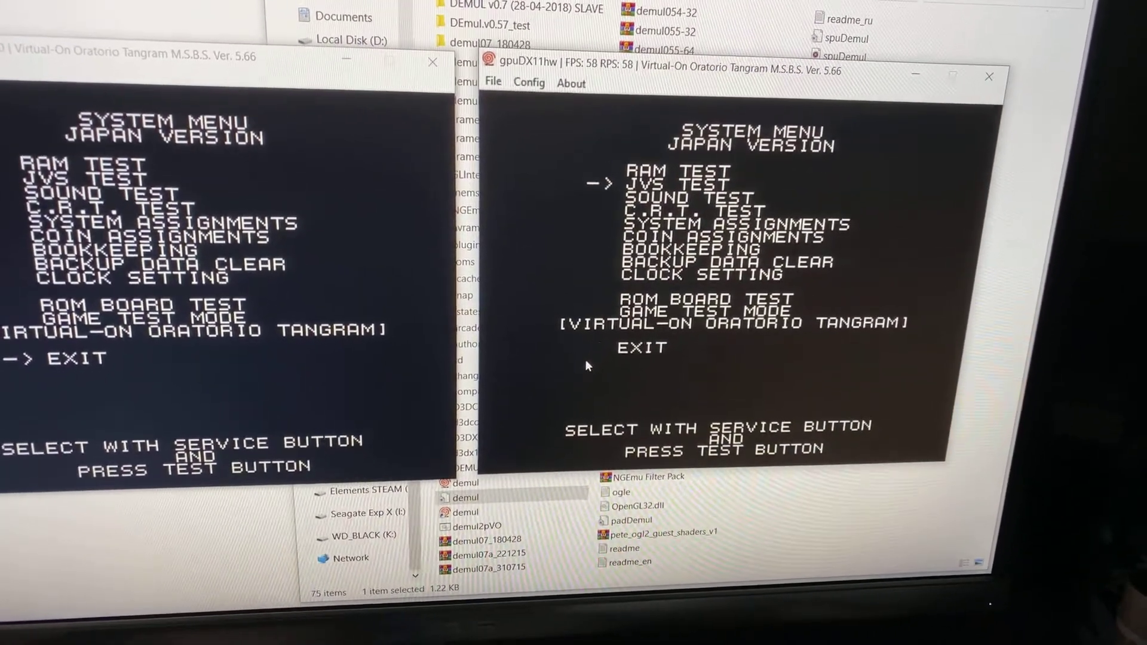
key("F1")
key("F1")
key("F1")
key("F1")
key("F1")
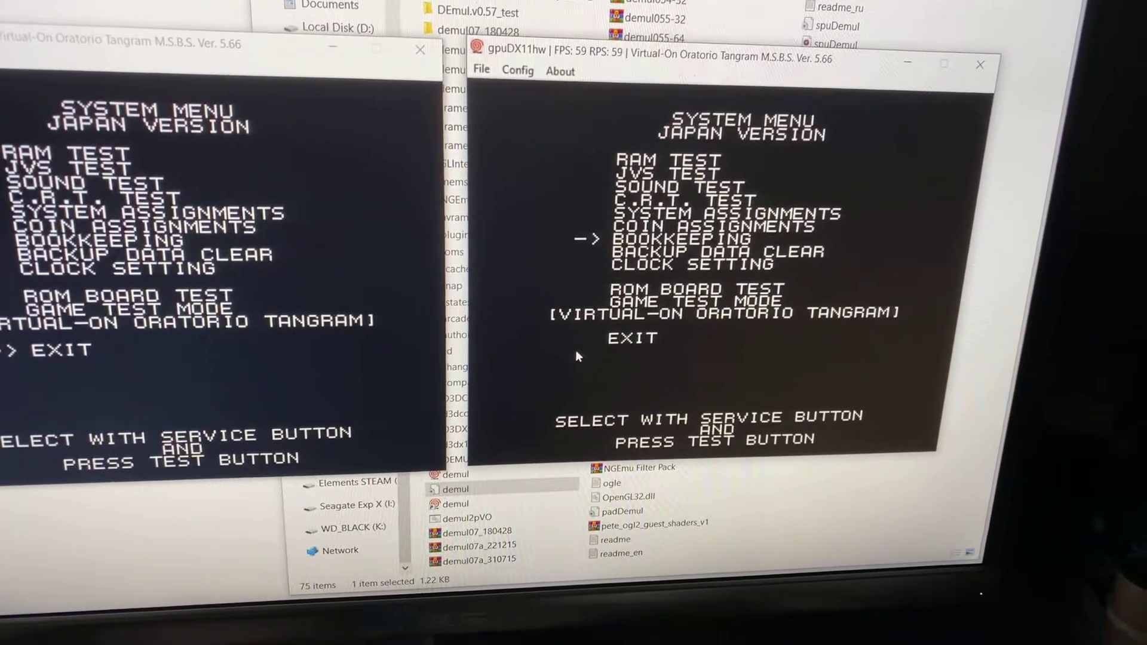
key("F1")
key("F1")
key("F1")
key("F1")
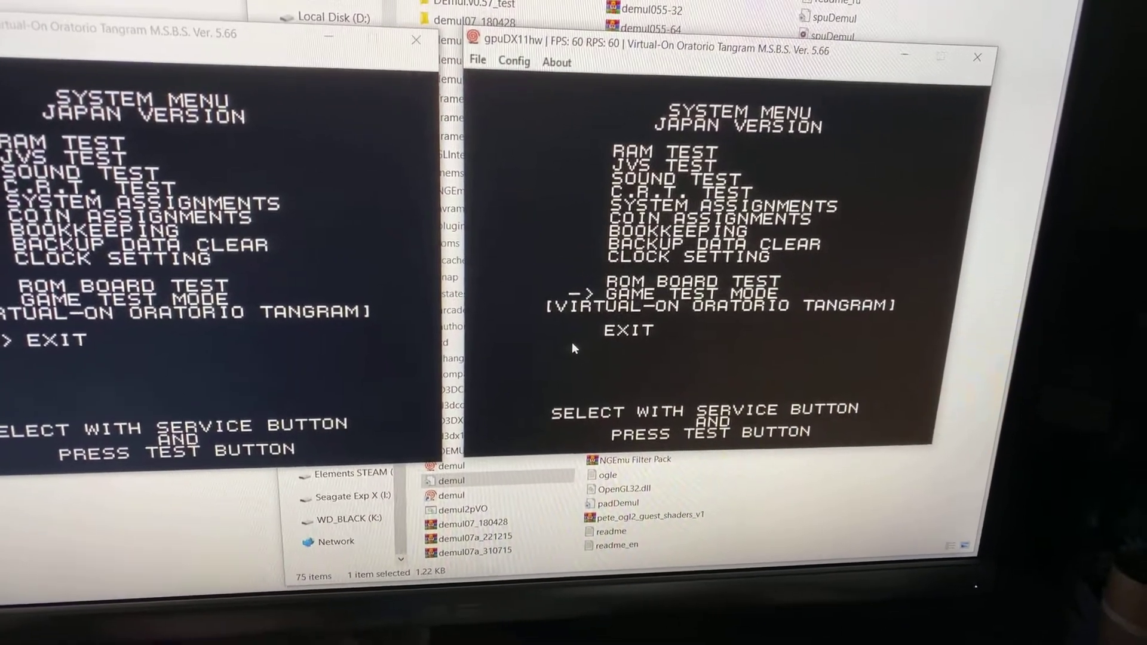
key("F2")
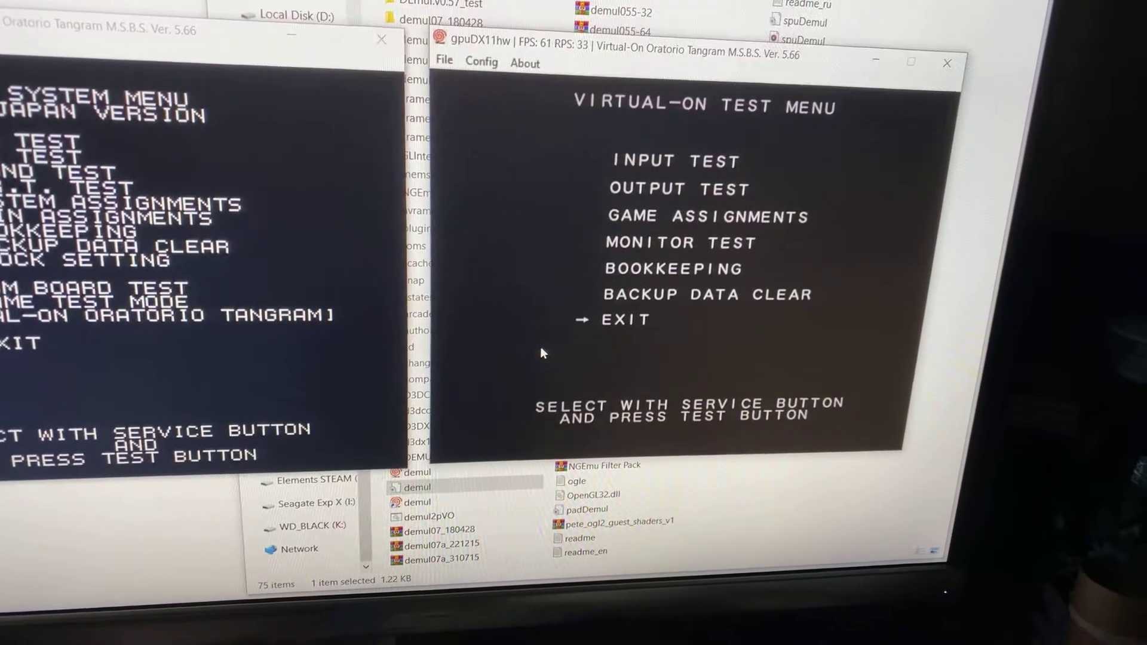
Step: In GAME ASSIGNMENTS, change the right game's COMMUNICATION MODE from NO LINK to SLAVE
key("9")
key("9")
key("9")
key("9")
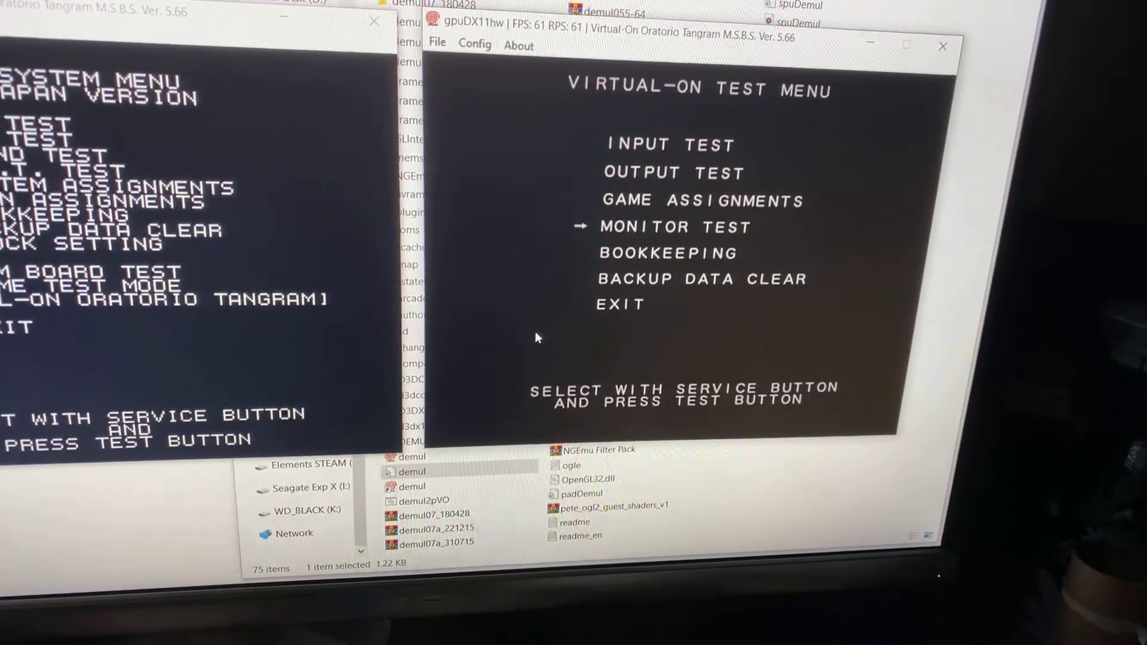
key("9")
key("9")
key("9")
key("9")
key("9")
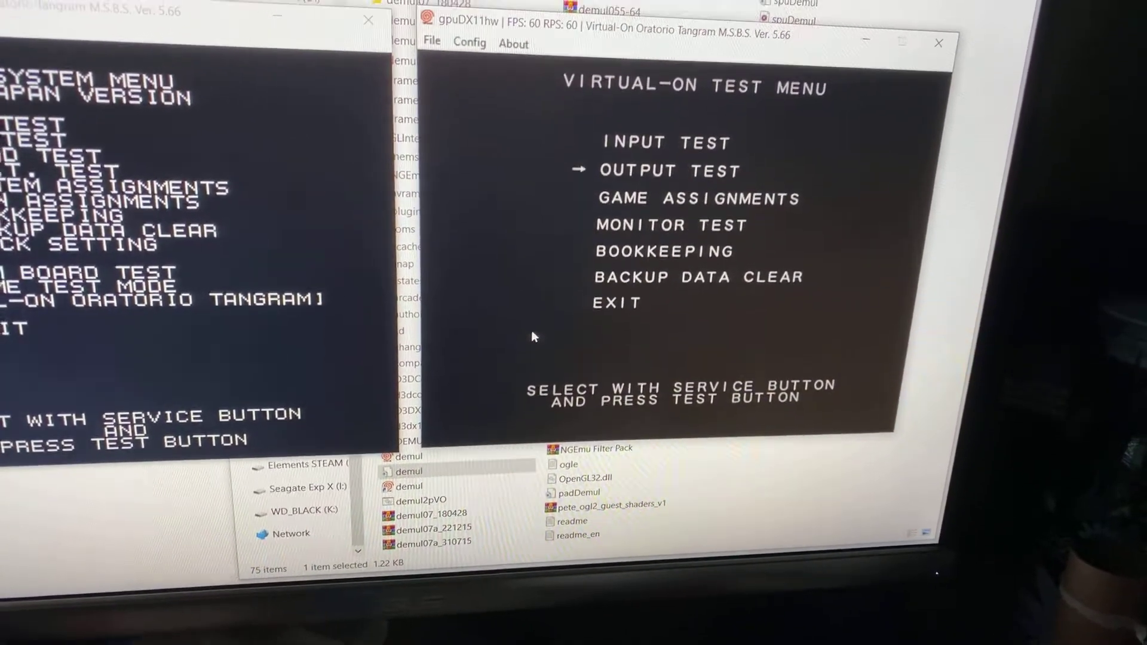
key("9")
key("0")
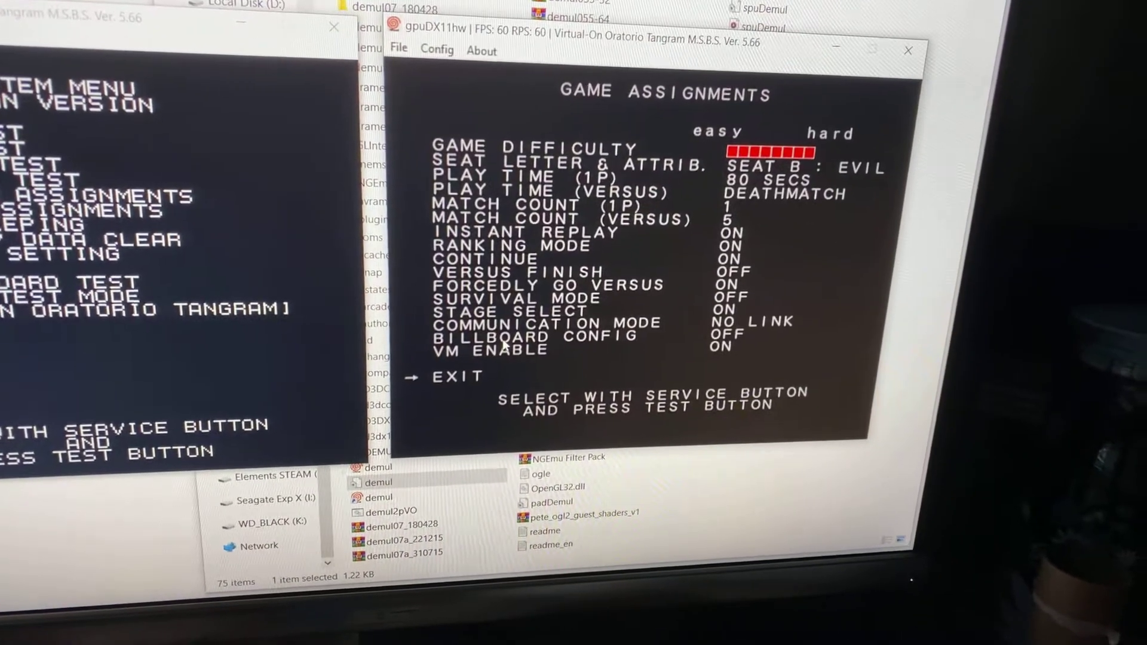
key("9")
key("9")
key("9")
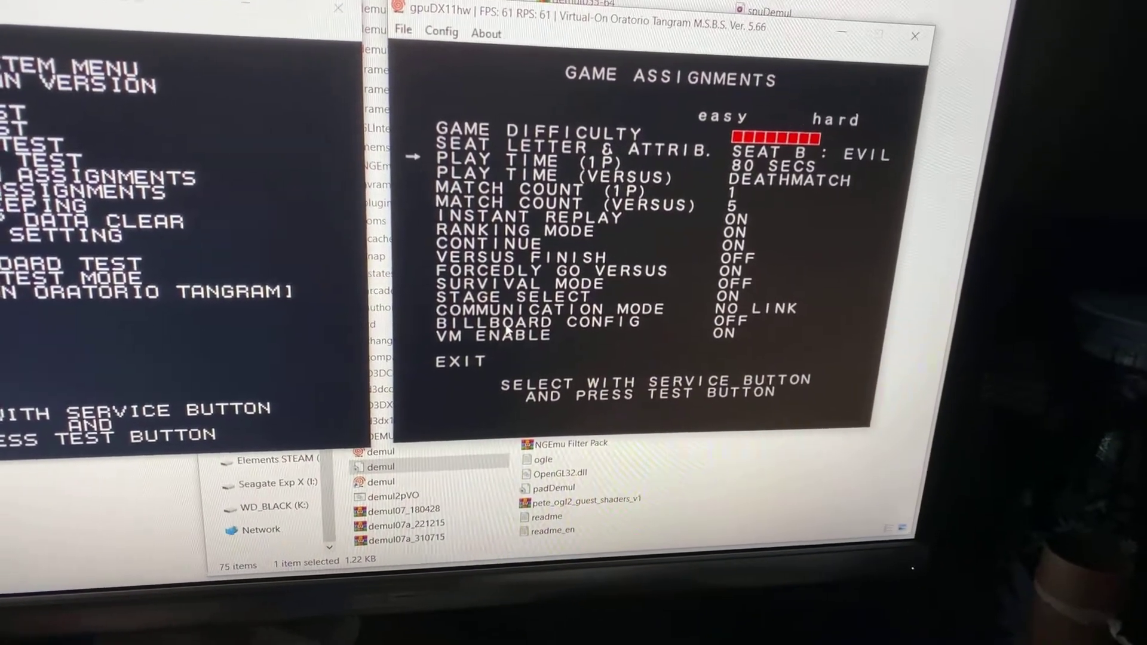
key("9")
key("9")
key("9")
key("9")
key("9")
key("9")
key("9")
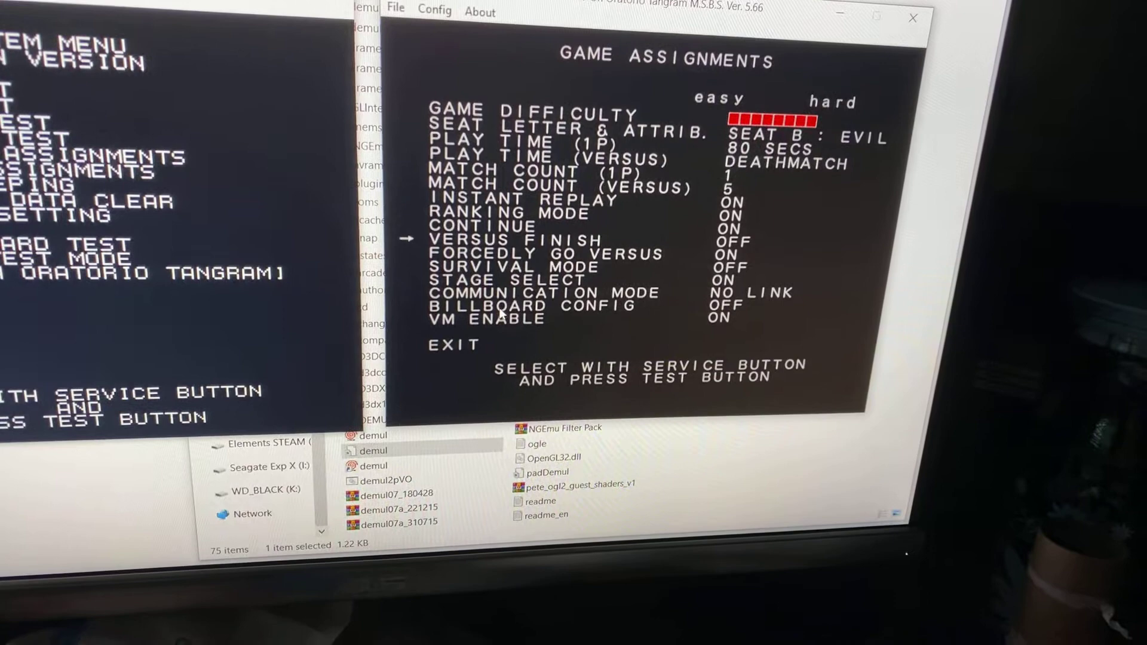
key("9")
key("9")
key("9")
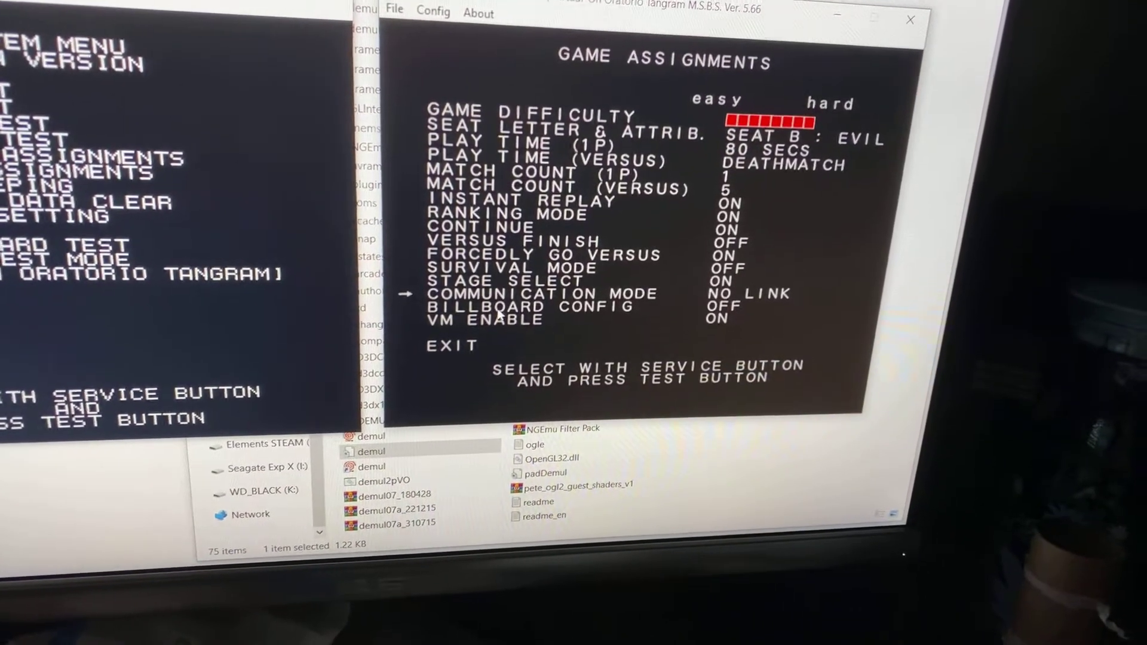
key("0")
key("0")
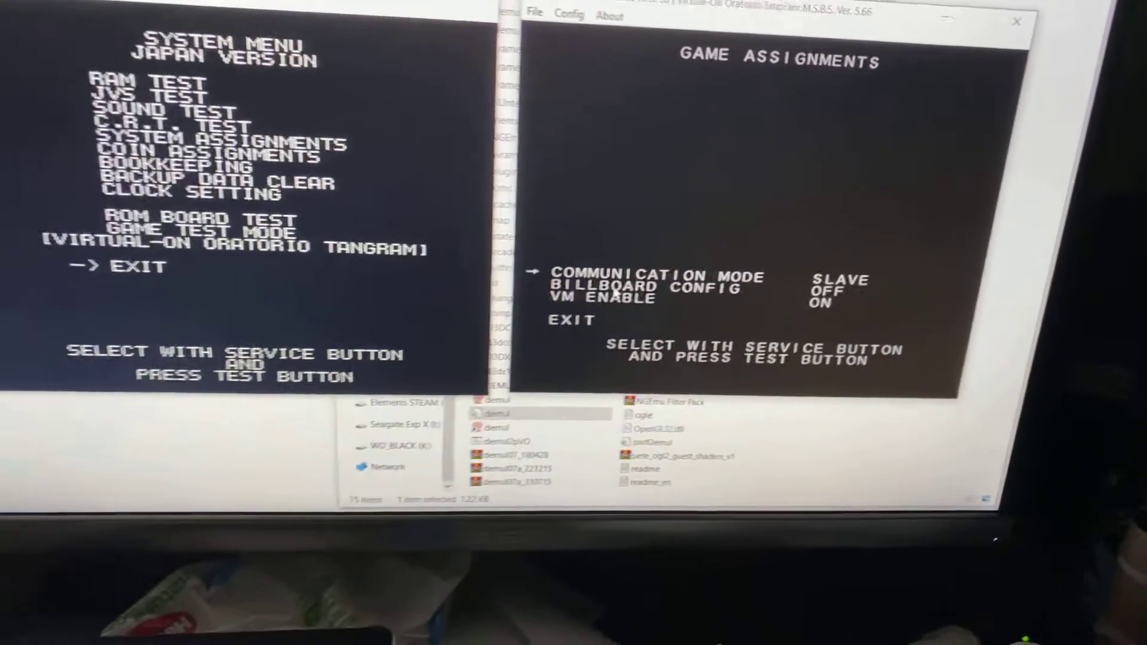
Step: Exit GAME ASSIGNMENTS and the test menu back to the right system menu
key("9")
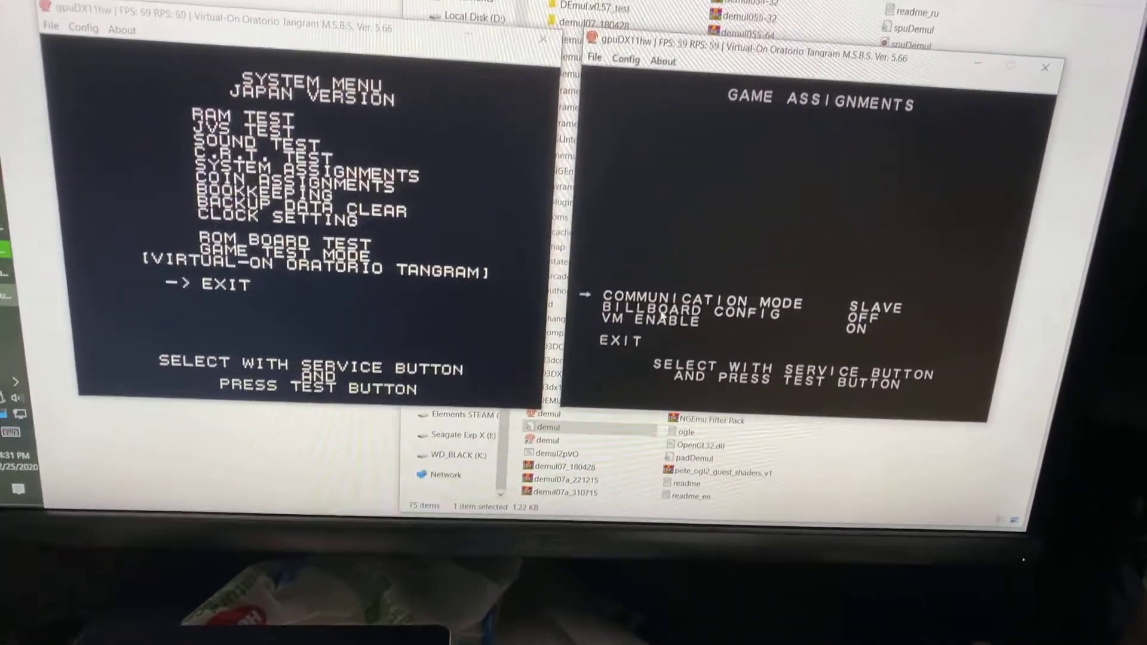
key("9")
key("9")
key("0")
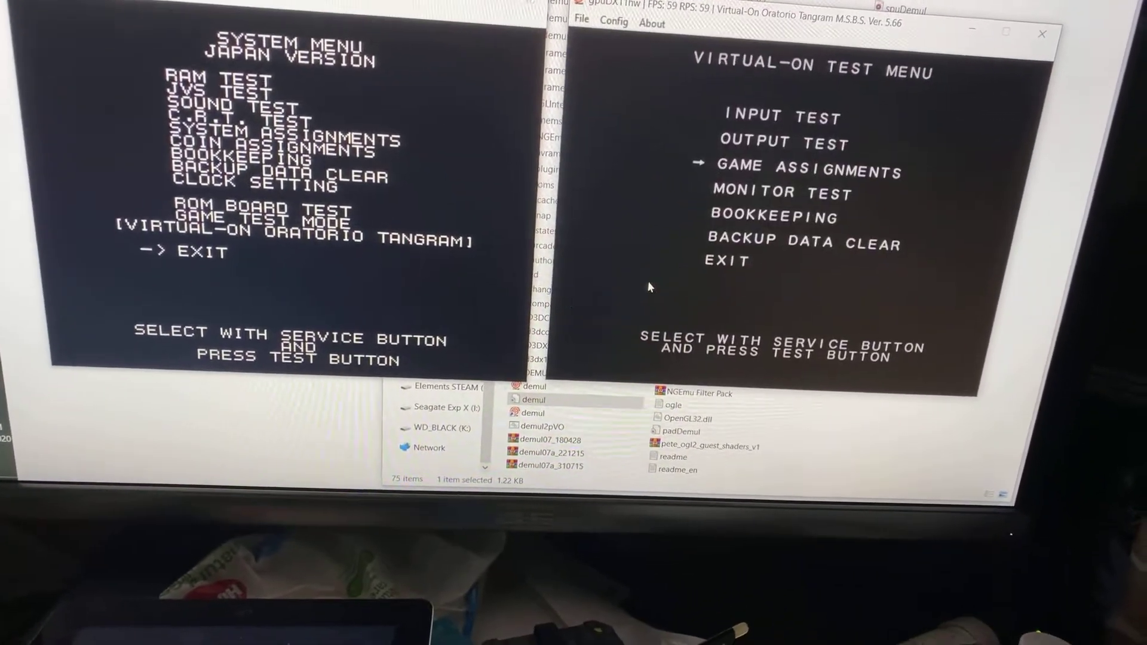
key("9")
key("9")
key("9")
key("9")
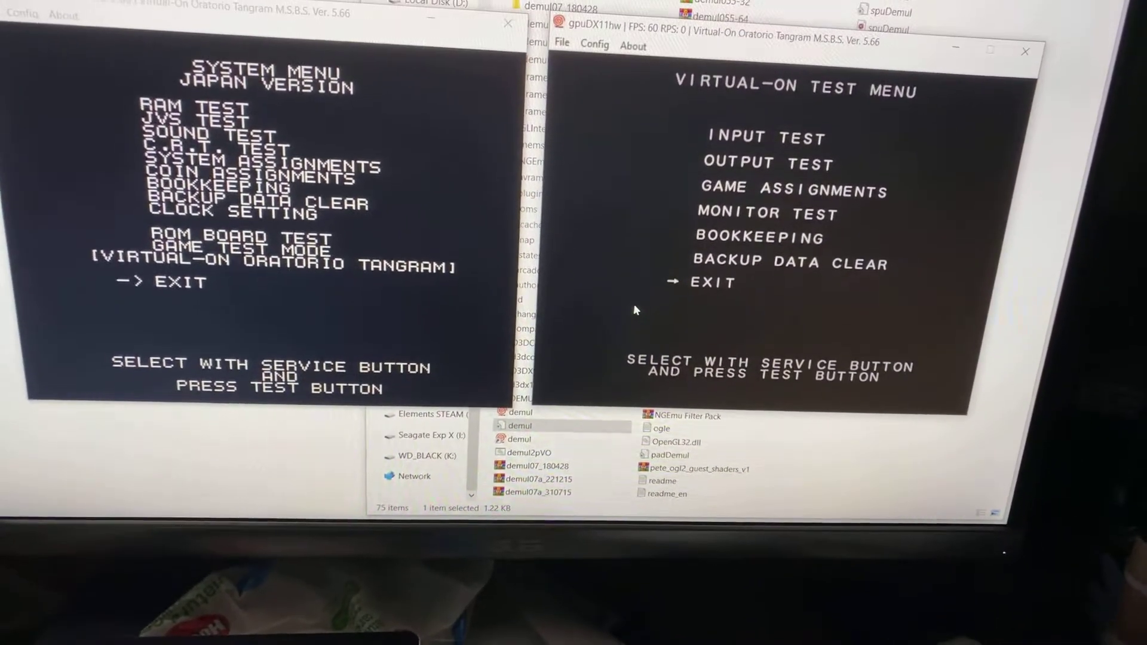
key("0")
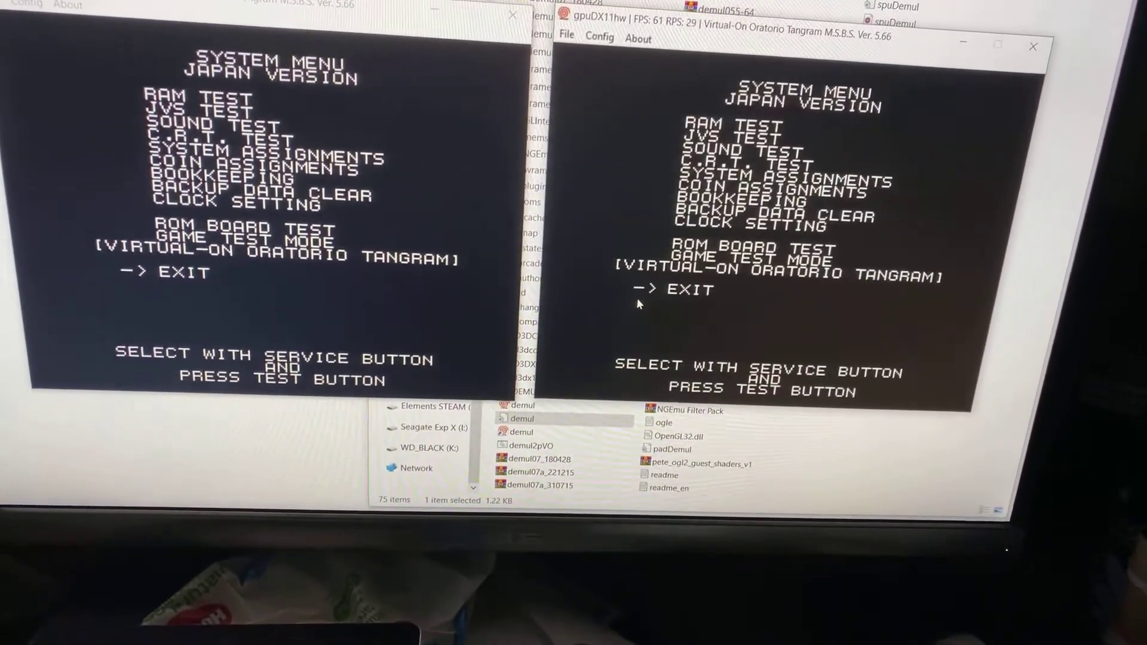
Step: Choose EXIT in the right window's system menu to reboot the game
key("0")
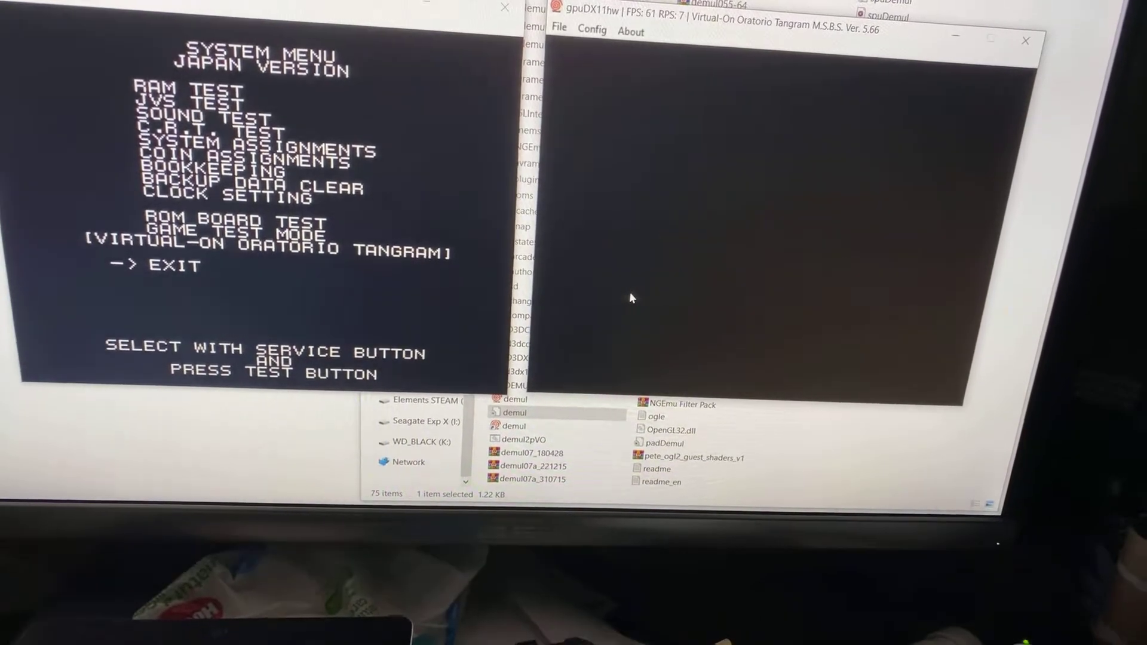